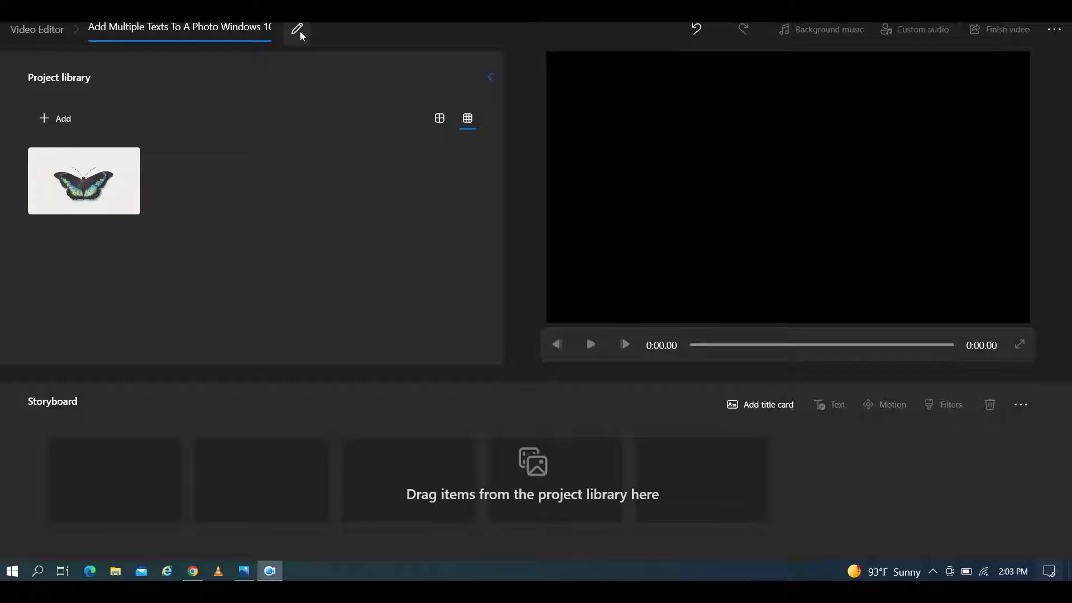
mouse_move(84, 182)
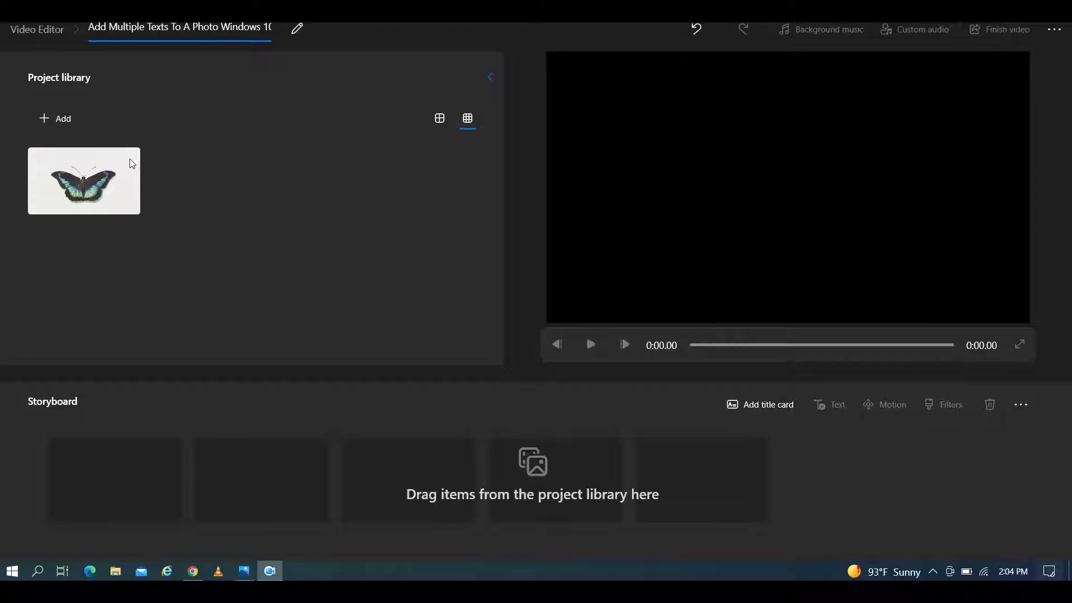
Add the butterfly photo to the storyboard as a 3-second clip and select that clip.
click(129, 158)
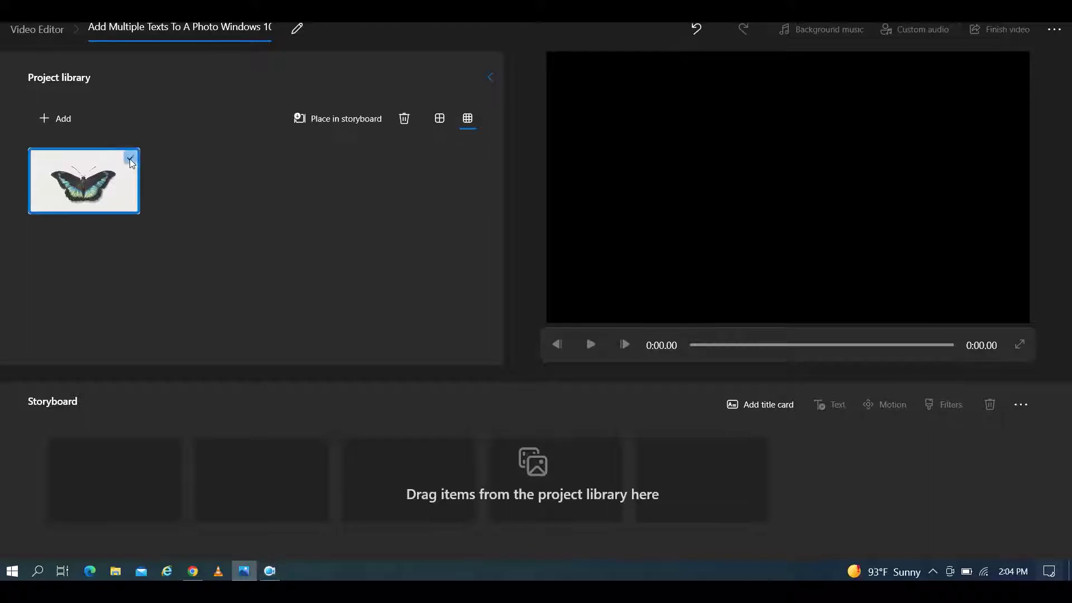
click(350, 119)
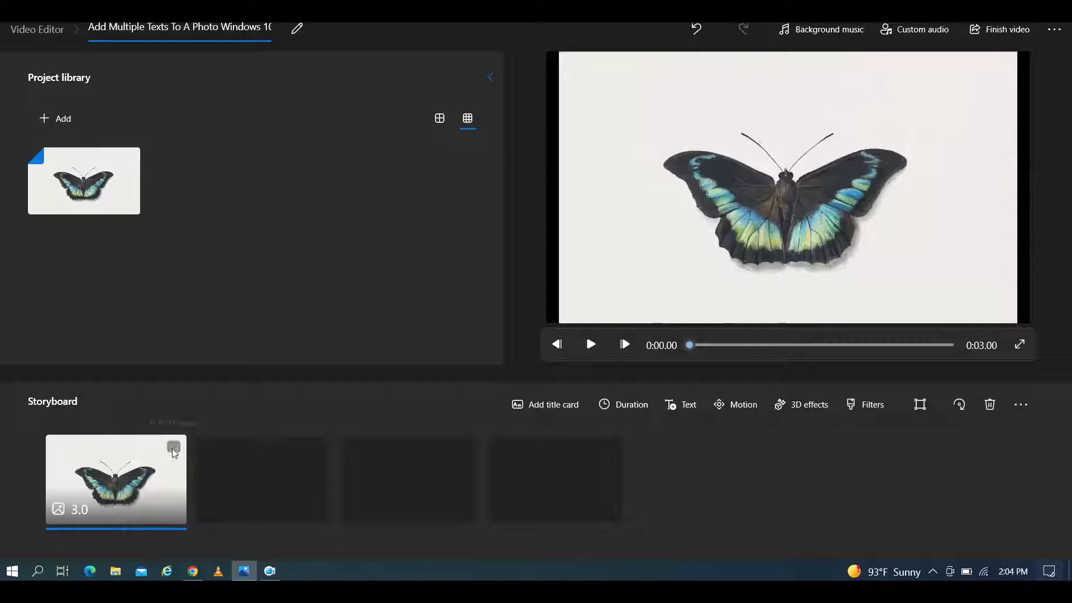
mouse_move(116, 477)
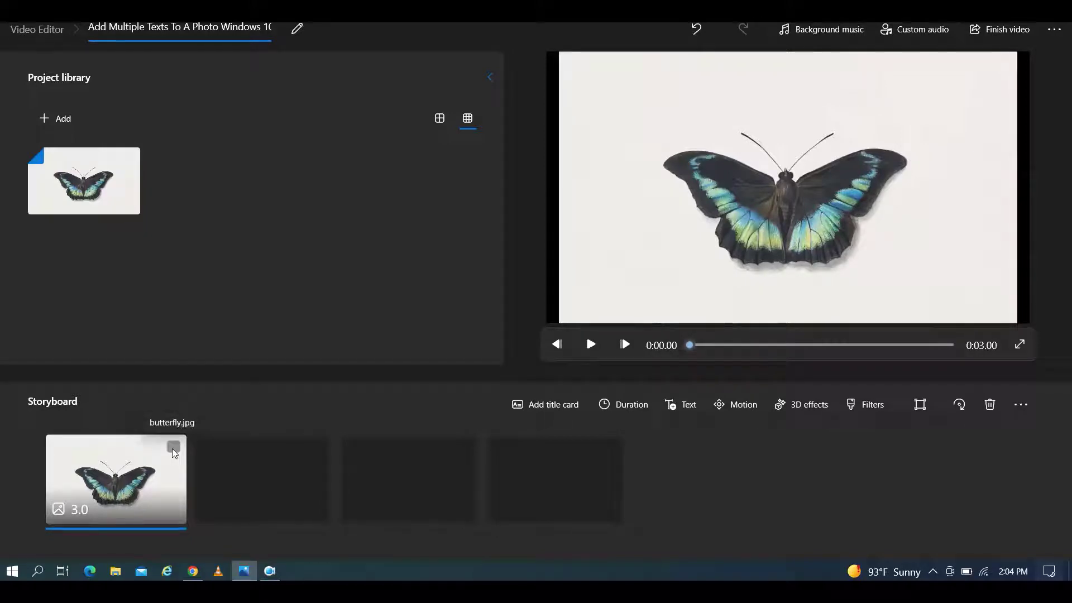
click(173, 449)
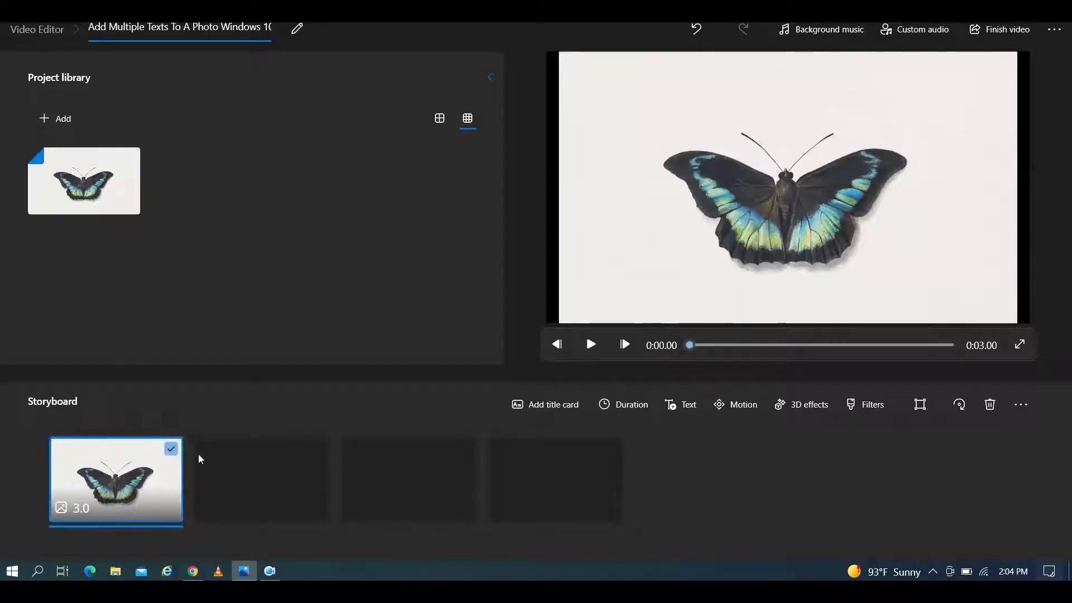
Add the caption 'This is text 1' in Classic style, trying the centred and left layouts.
click(682, 406)
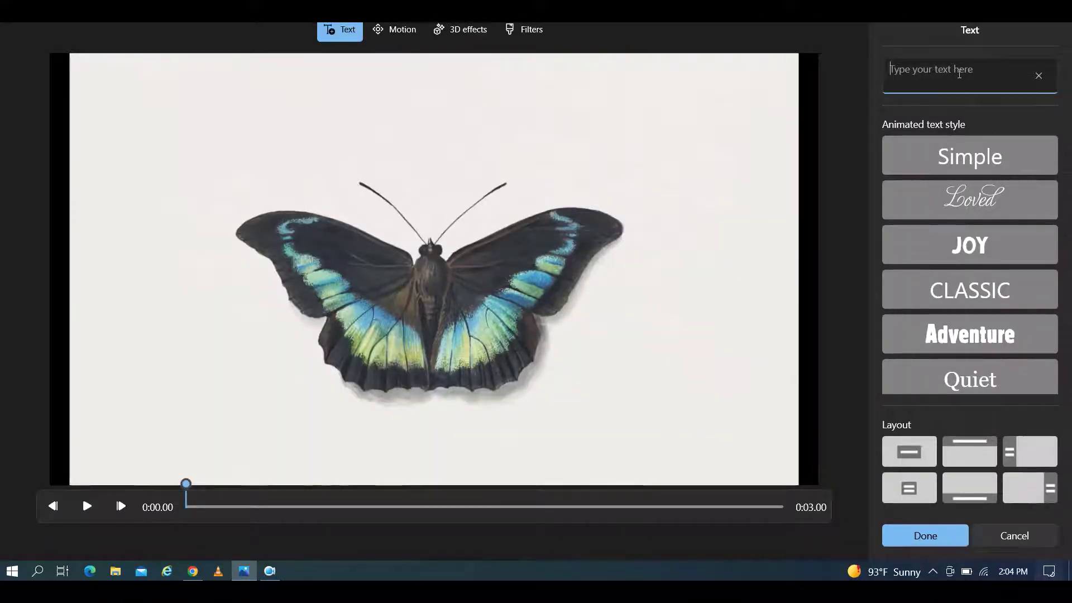
text(This i)
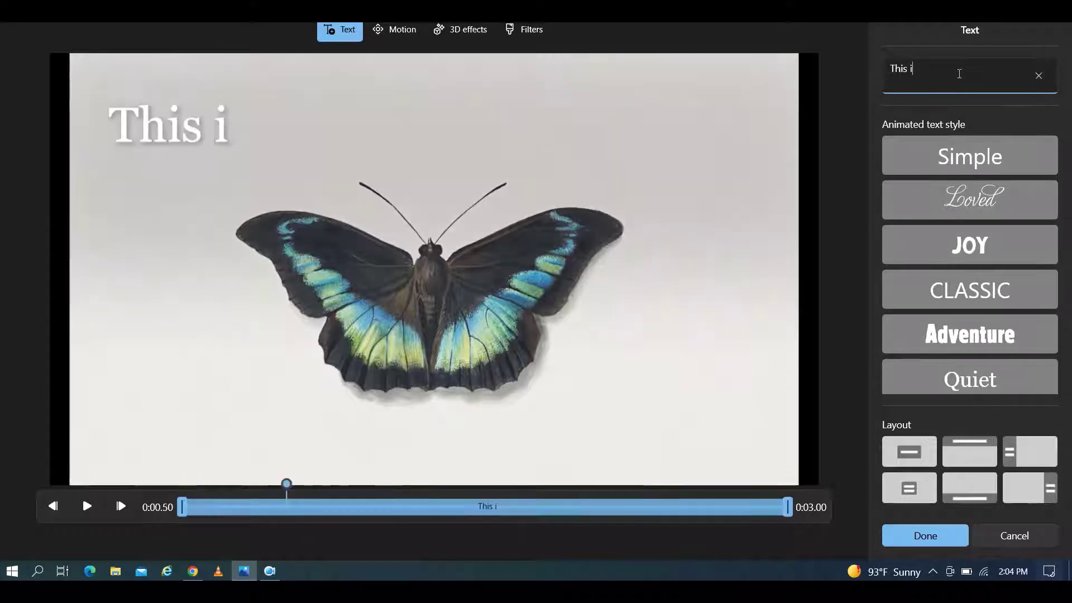
text(s text 1)
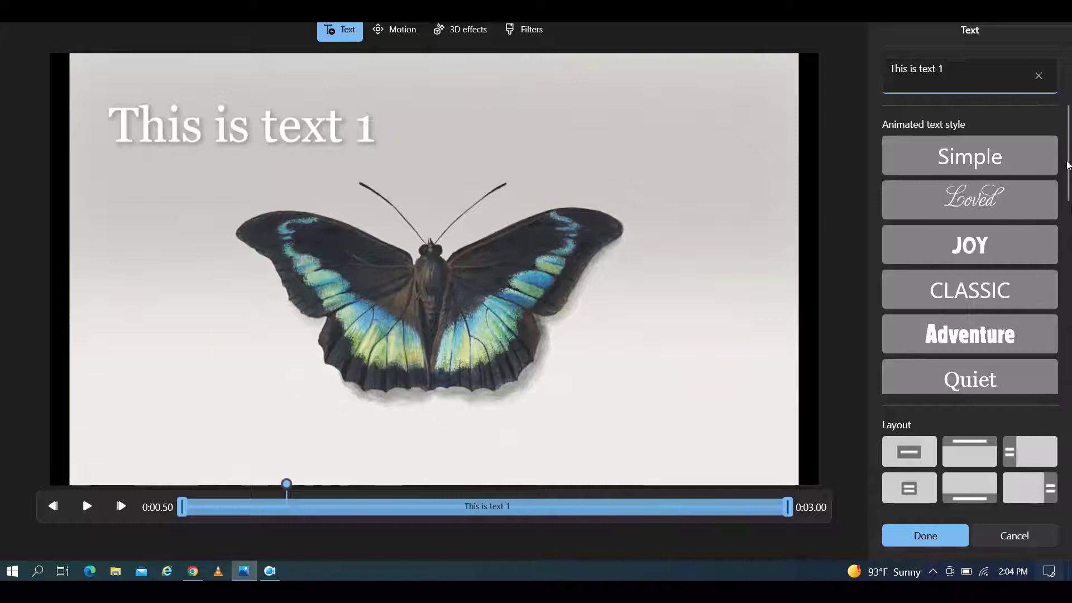
mouse_move(1067, 160)
mouse_down()
mouse_move(1067, 281)
mouse_move(1068, 193)
mouse_up()
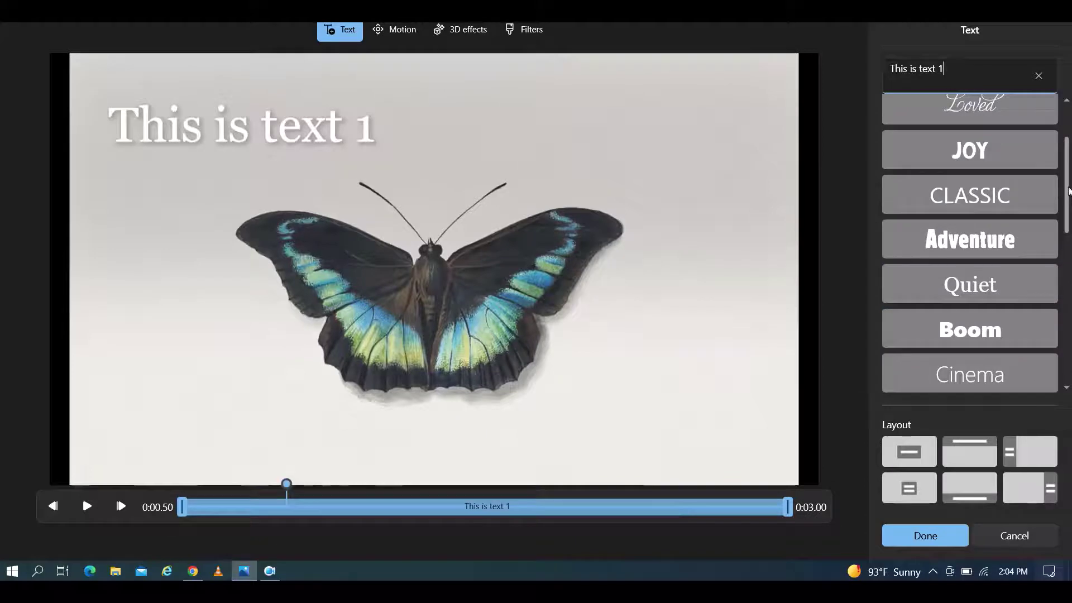
click(997, 159)
click(988, 197)
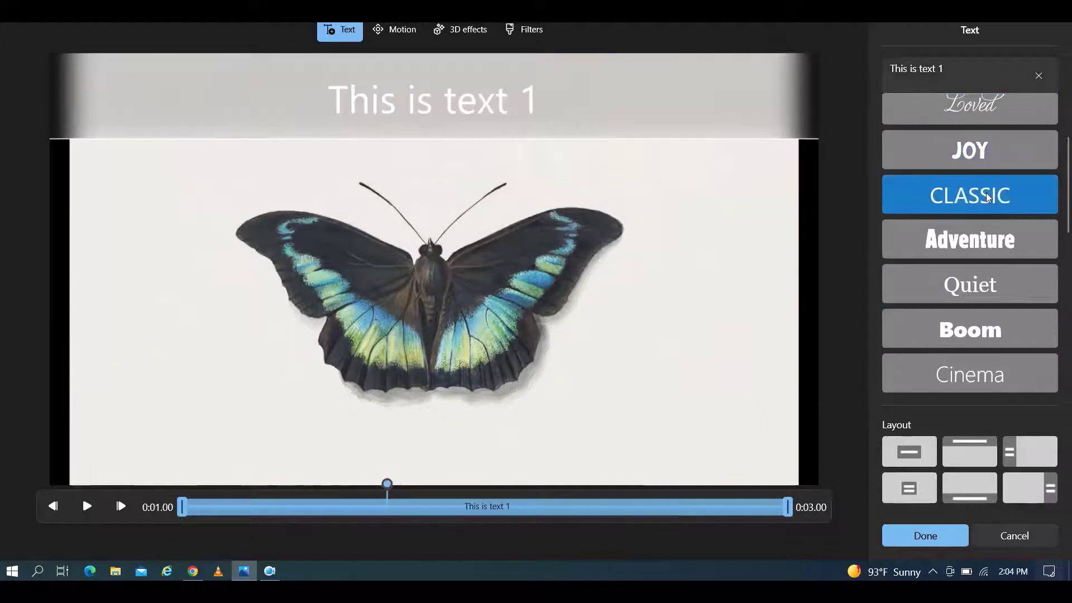
click(911, 452)
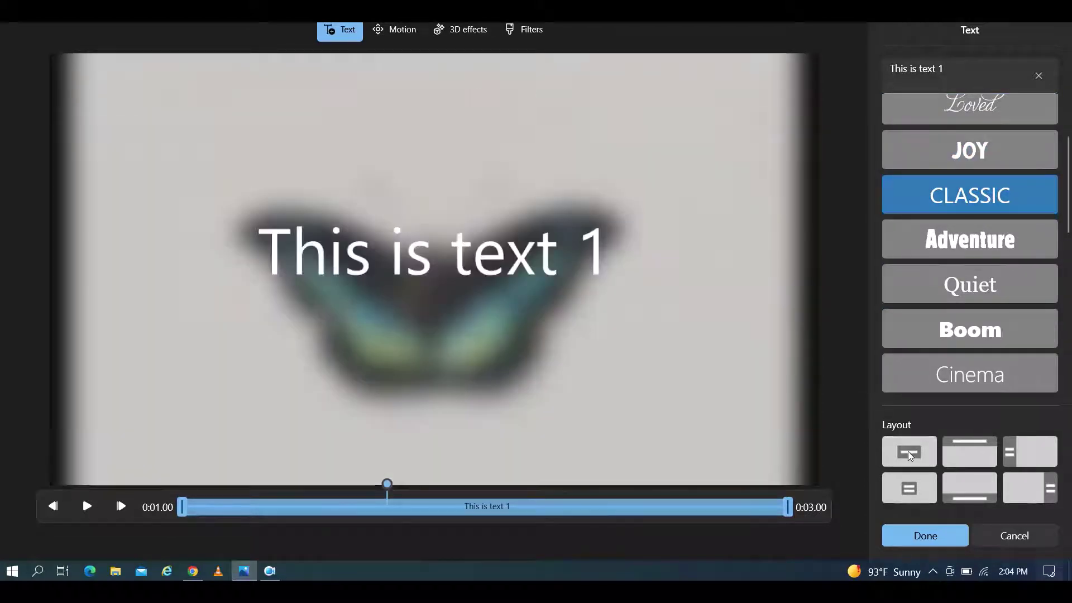
click(911, 485)
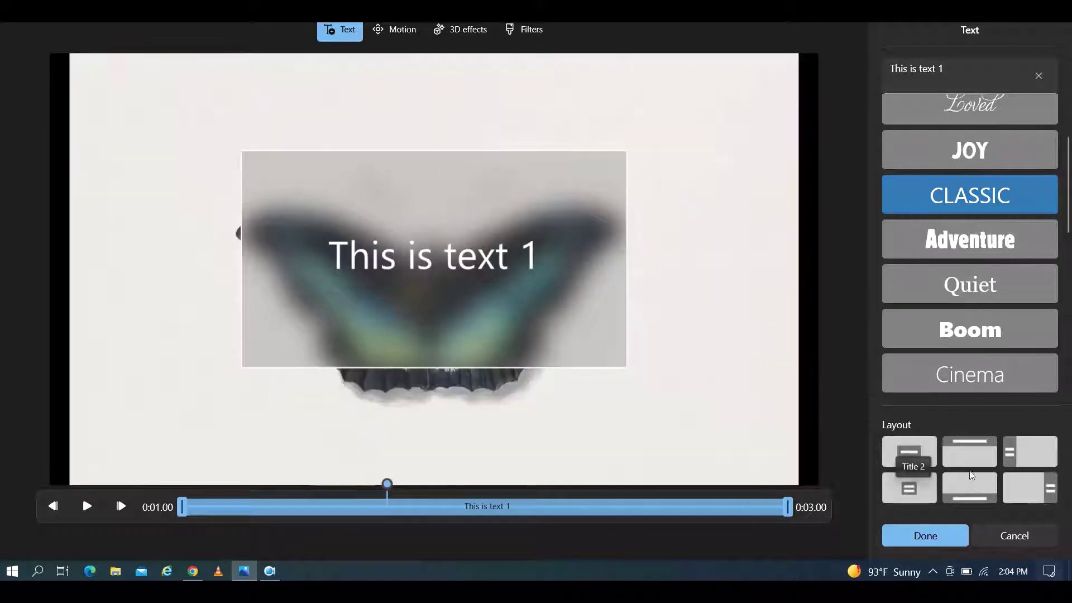
click(1039, 452)
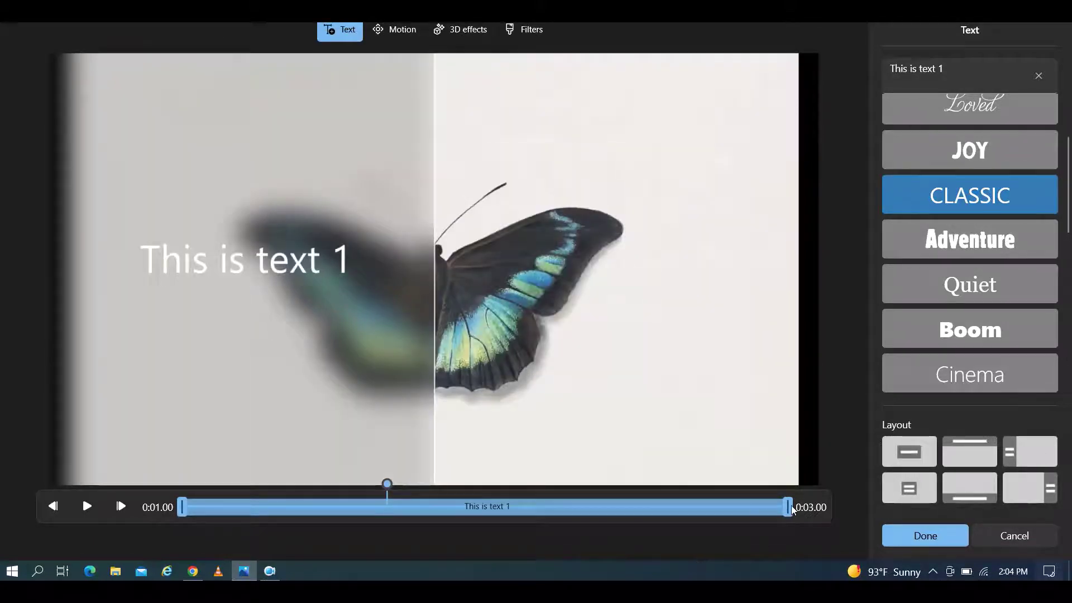
Limit the caption to the middle of the clip, set a bottom-banner layout, and save.
drag(789, 509, 682, 508)
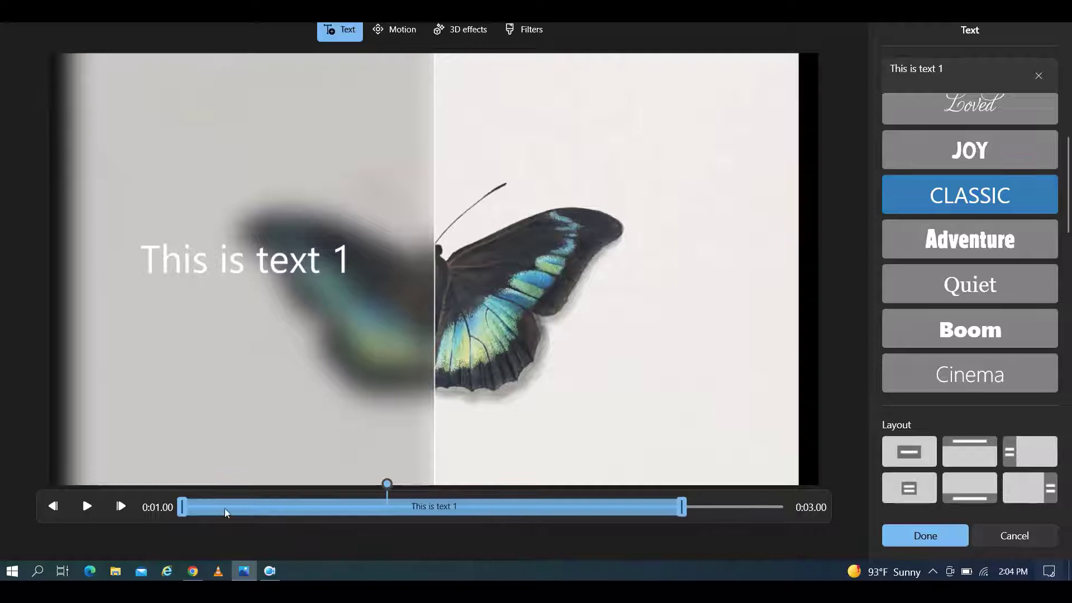
drag(180, 508, 314, 507)
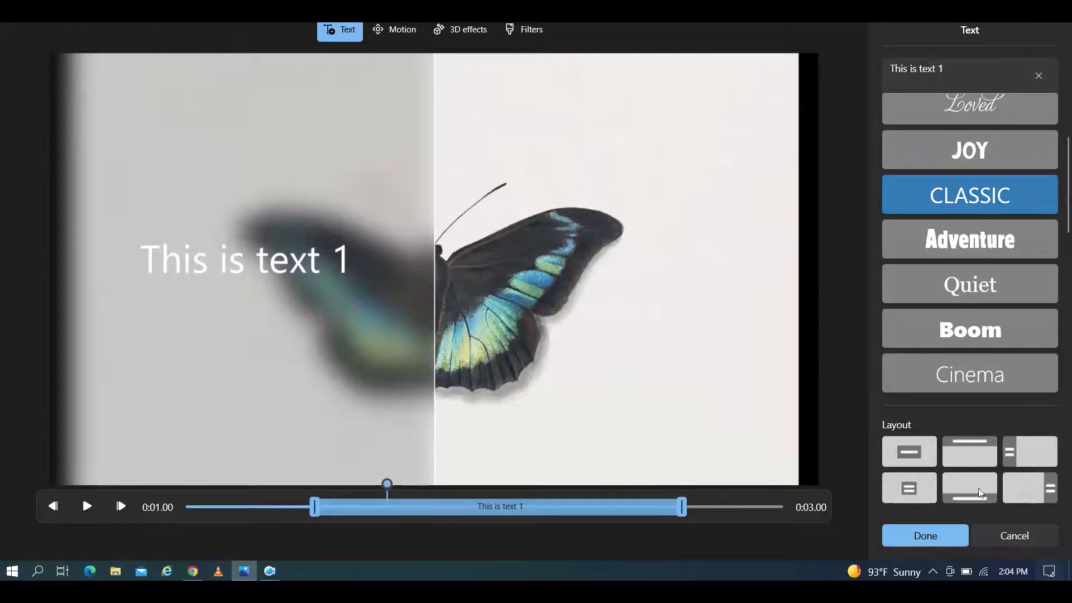
click(962, 494)
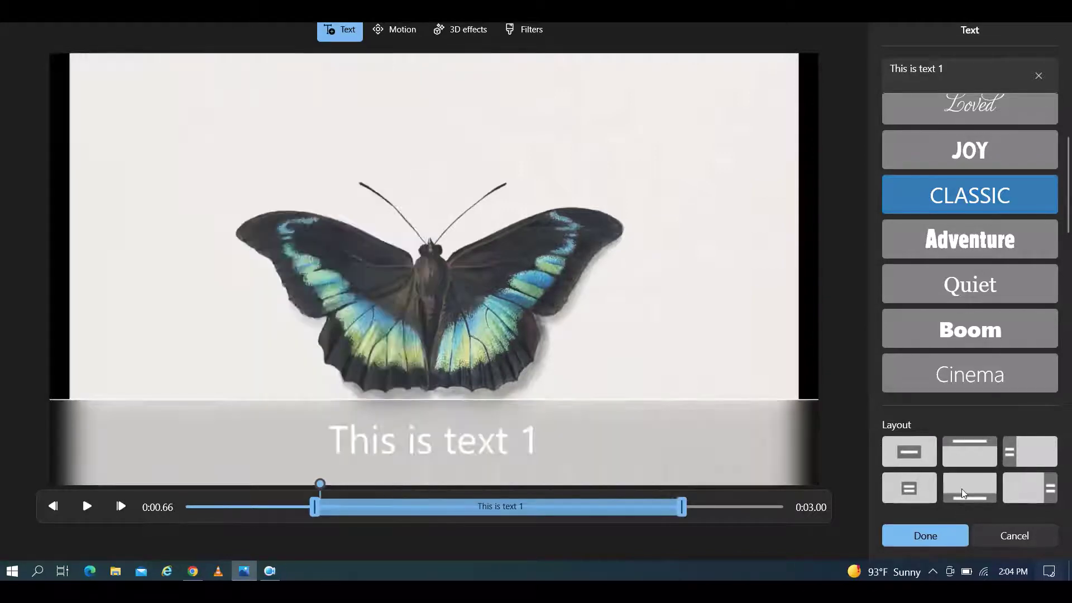
click(925, 535)
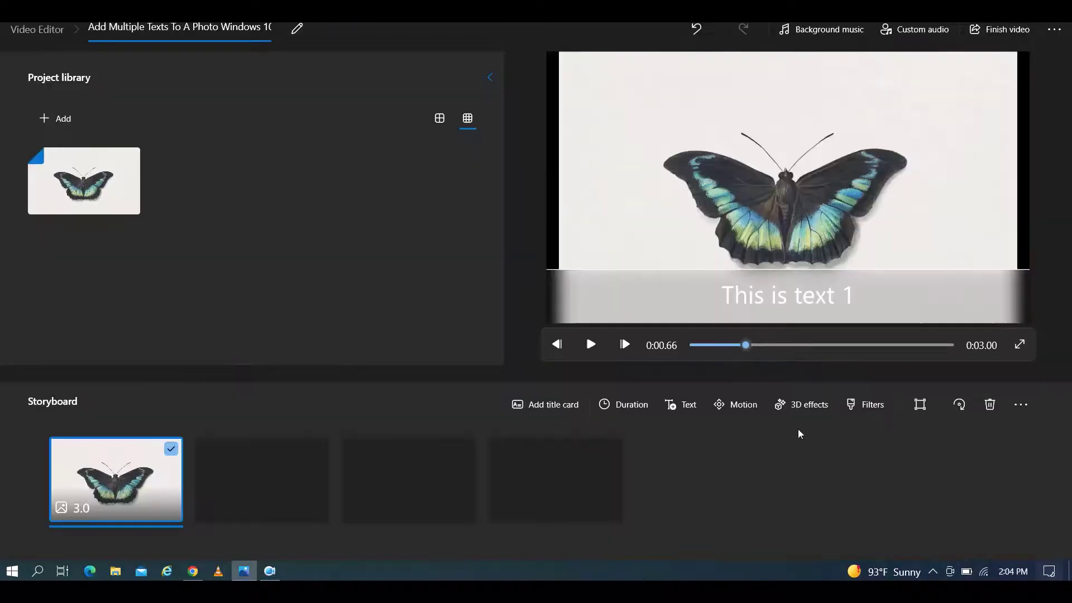
Replay the captioned clip from the start, then reselect the butterfly photo in the library.
drag(744, 346, 695, 345)
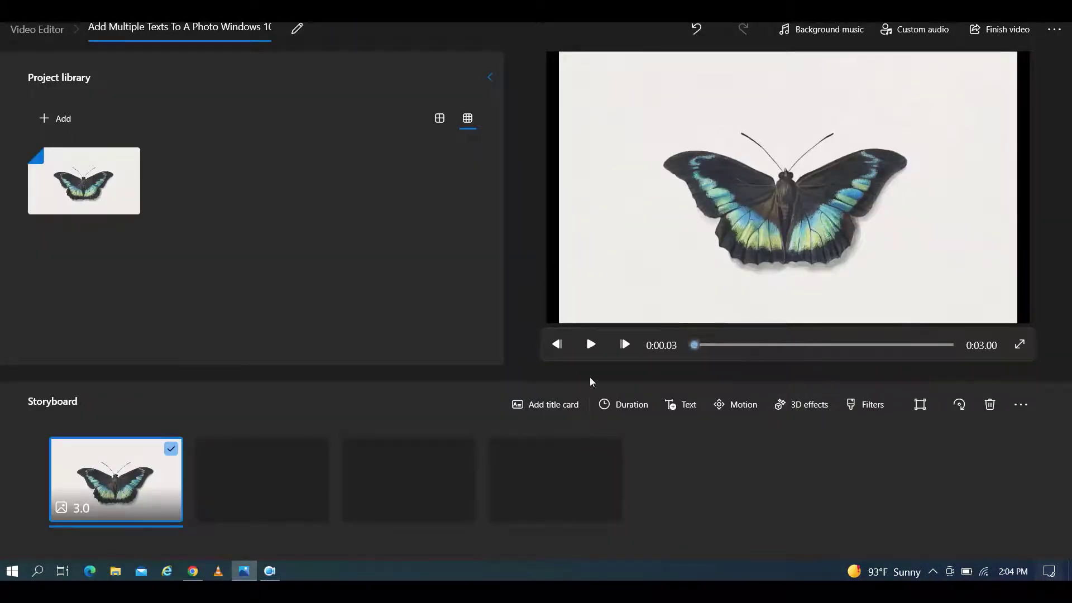
click(590, 353)
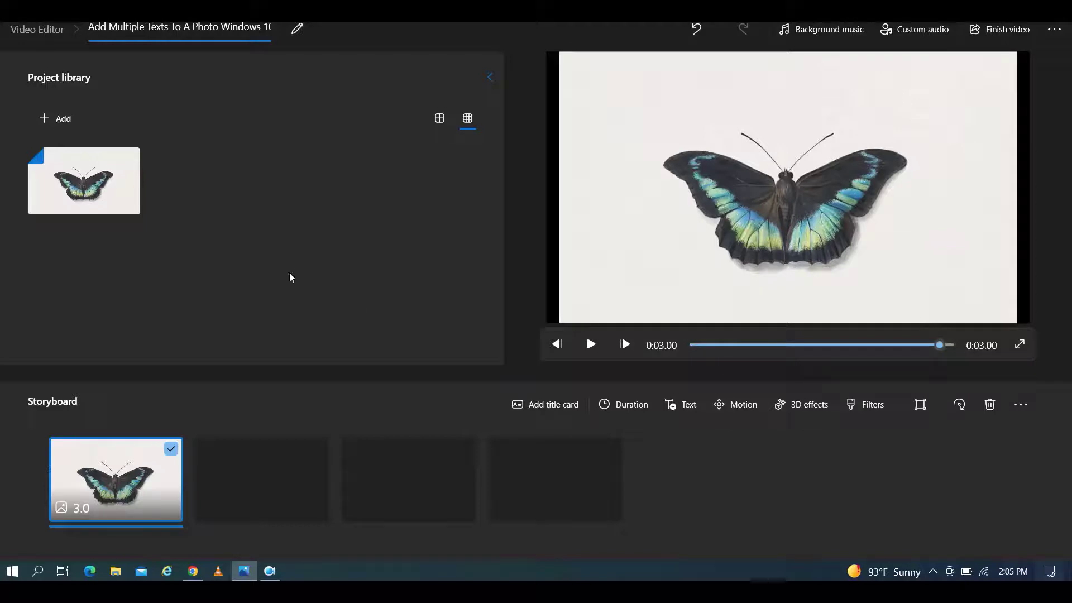
click(129, 158)
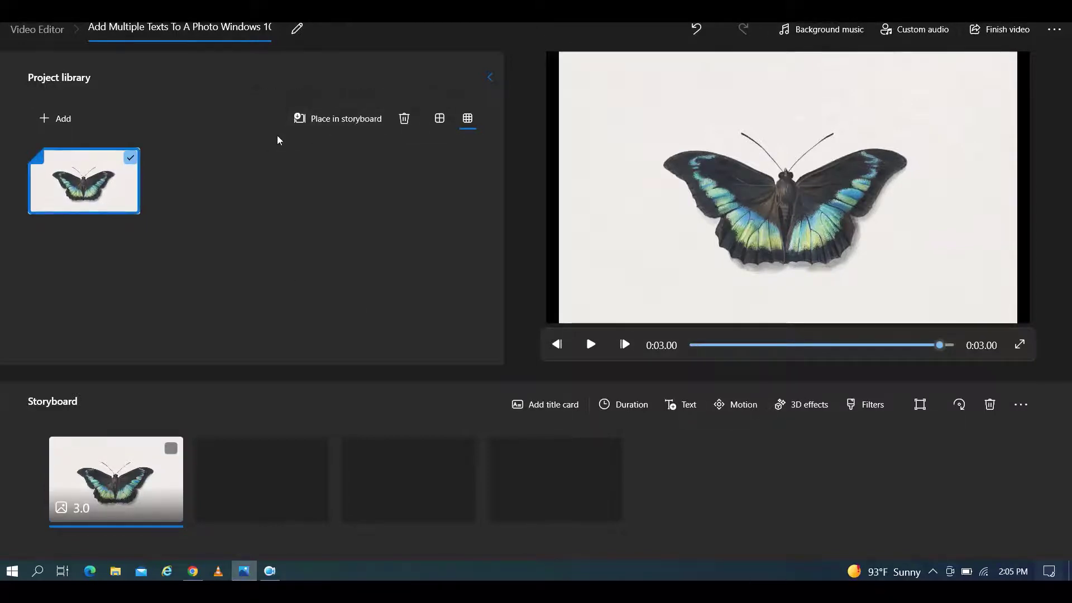
Add a second butterfly copy to the storyboard and set its duration to 7 seconds.
click(331, 122)
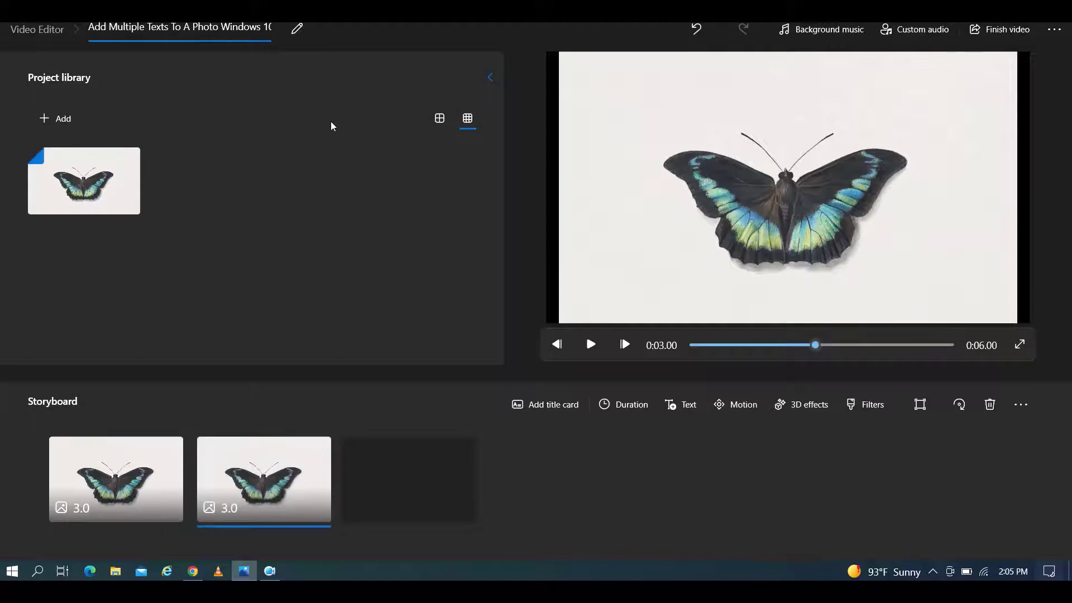
mouse_move(263, 479)
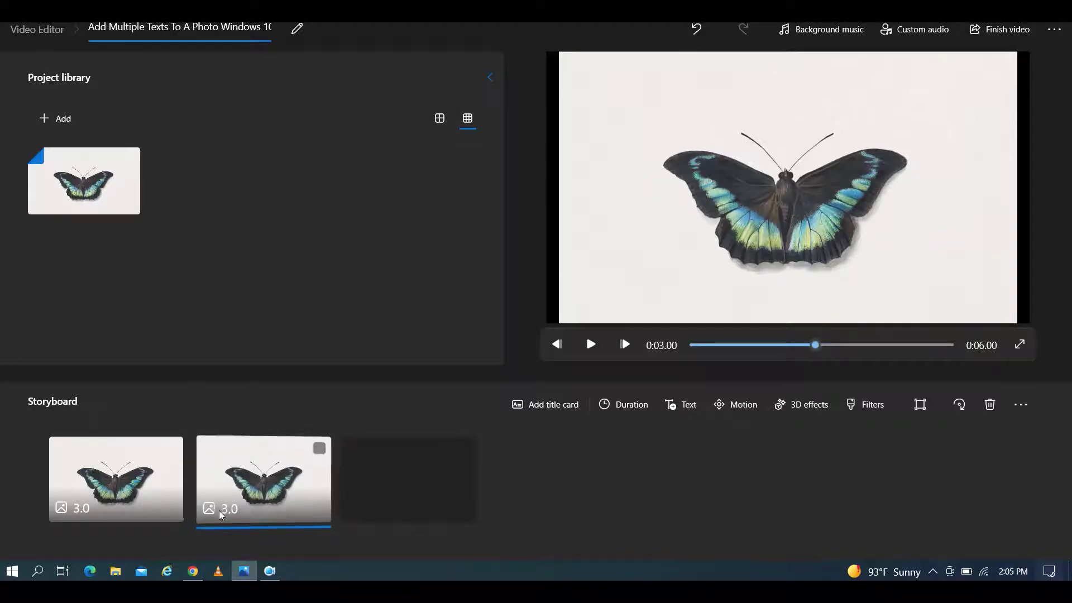
click(321, 451)
click(635, 406)
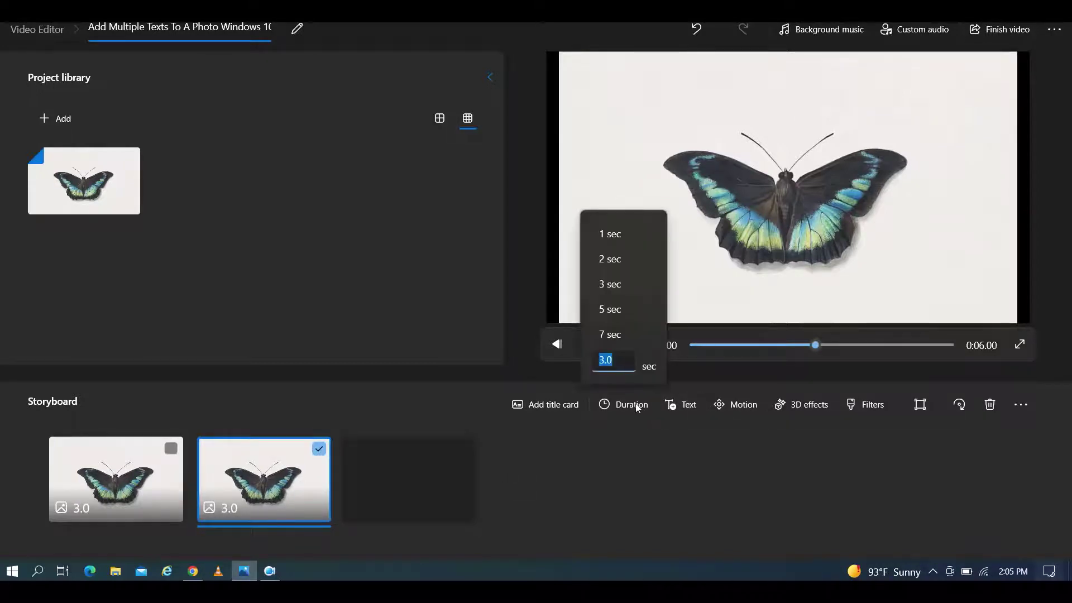
click(607, 338)
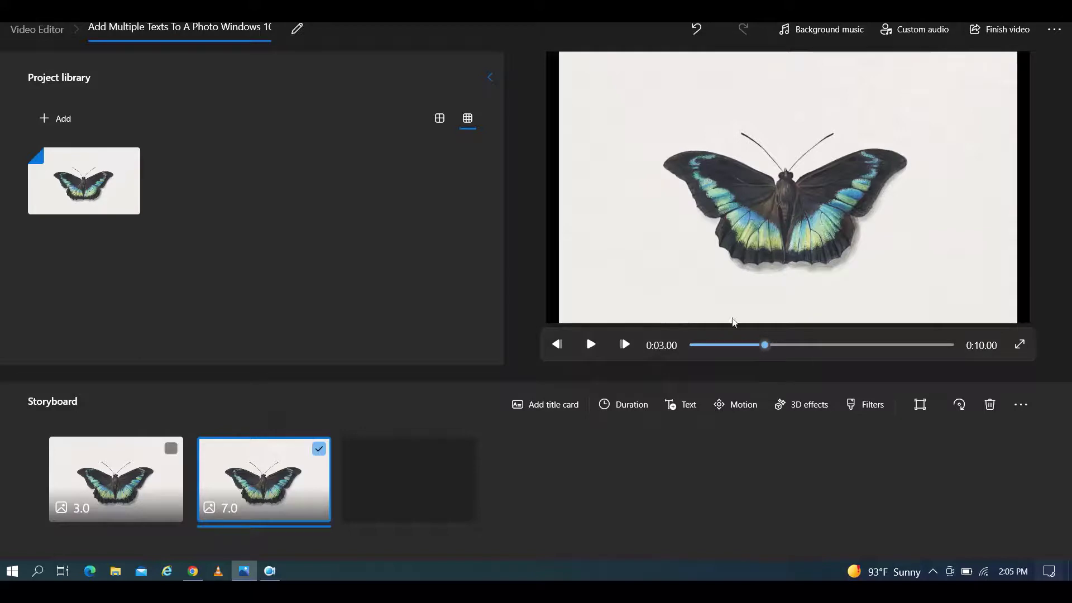
Caption clip 2 'This is text 2' with a delayed start as a top banner, and save.
click(682, 405)
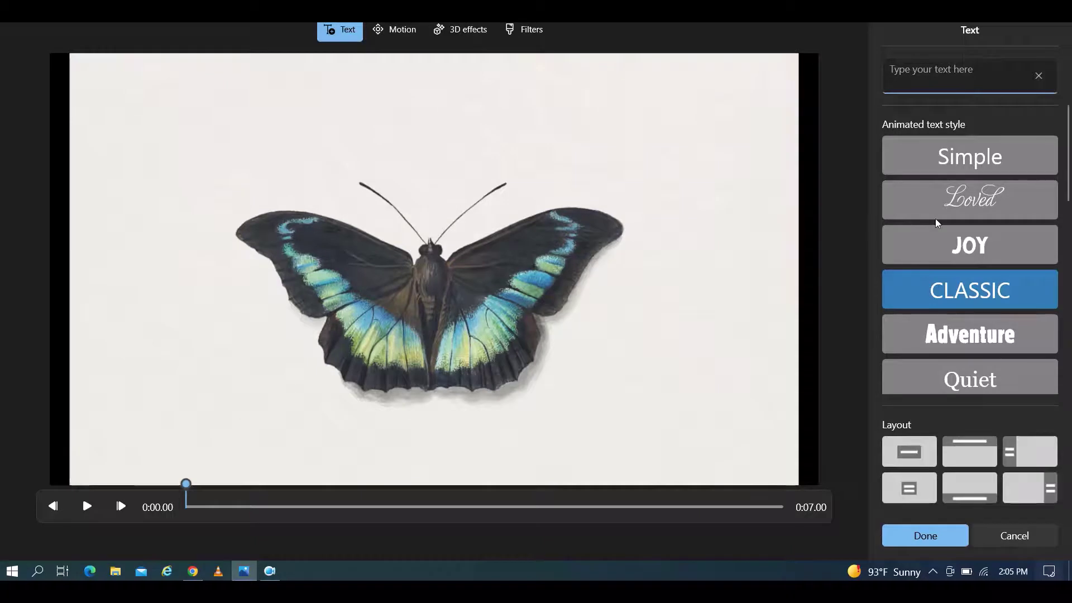
text(This i)
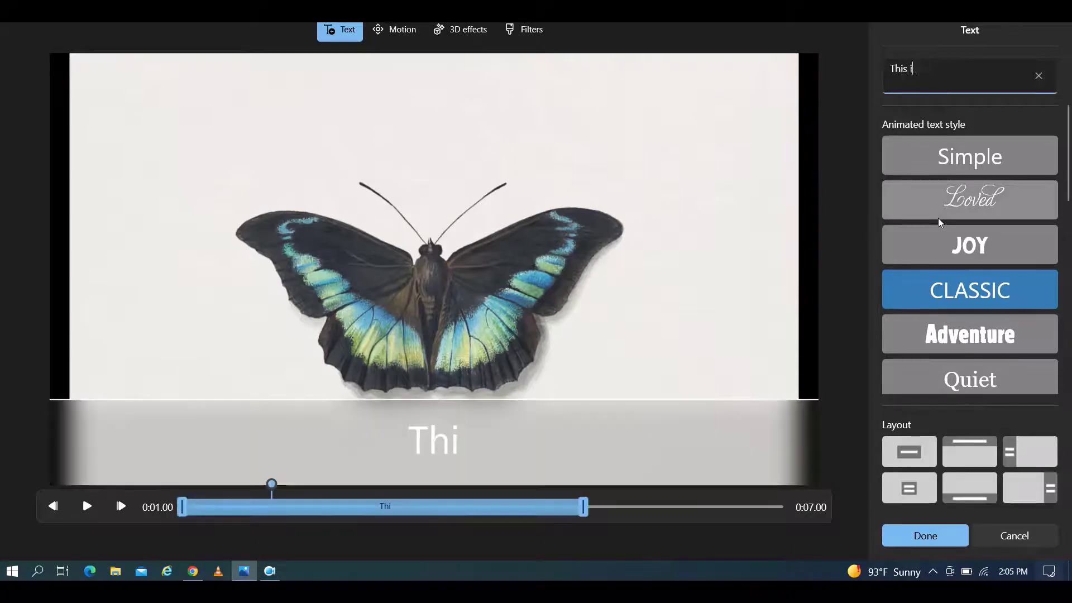
text(s text 2)
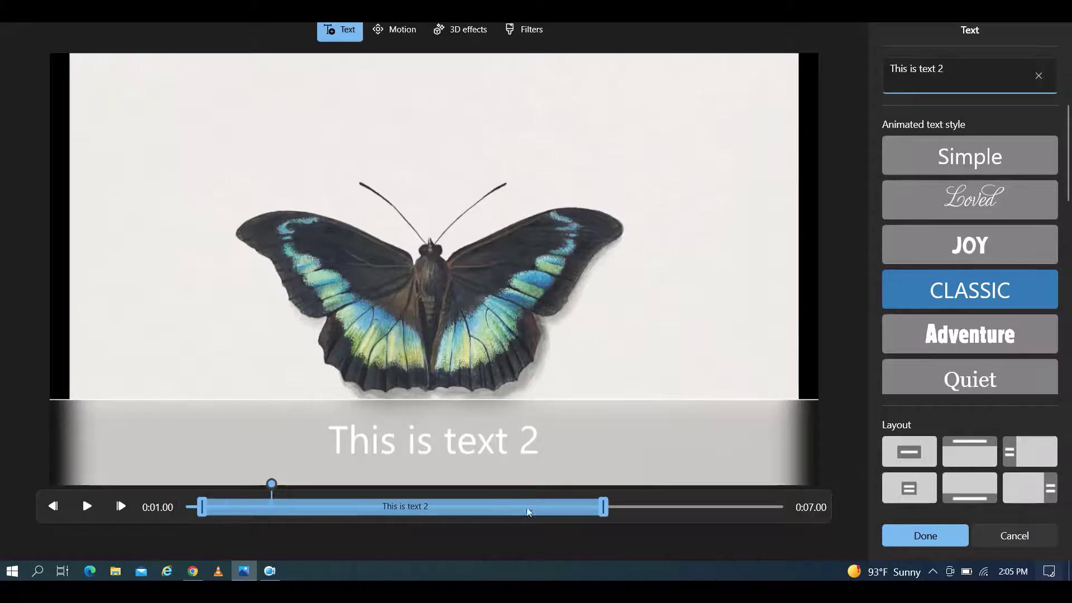
drag(499, 511, 585, 511)
click(973, 452)
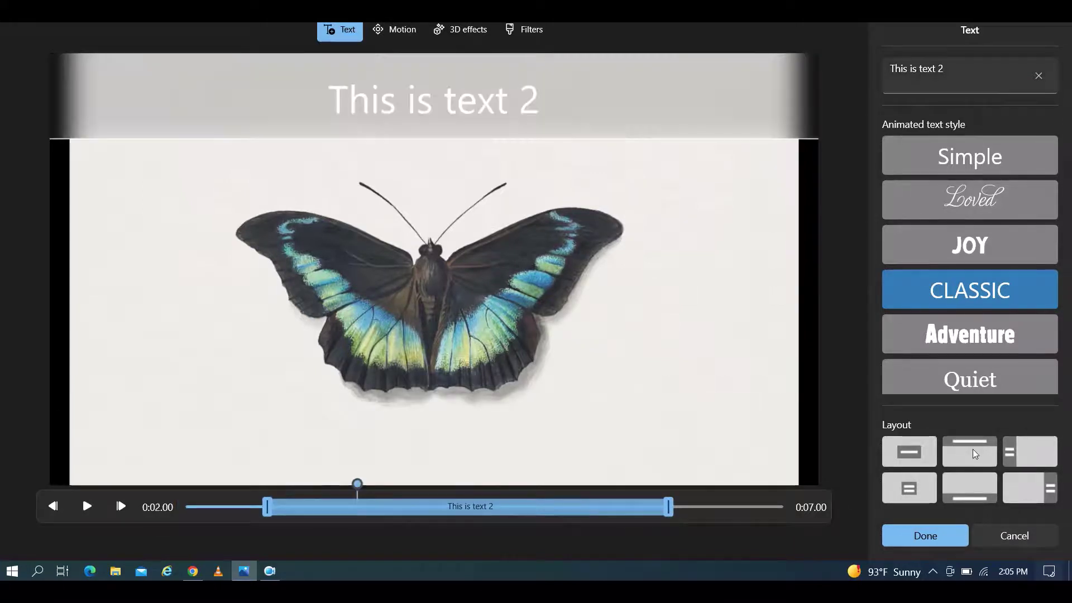
click(925, 536)
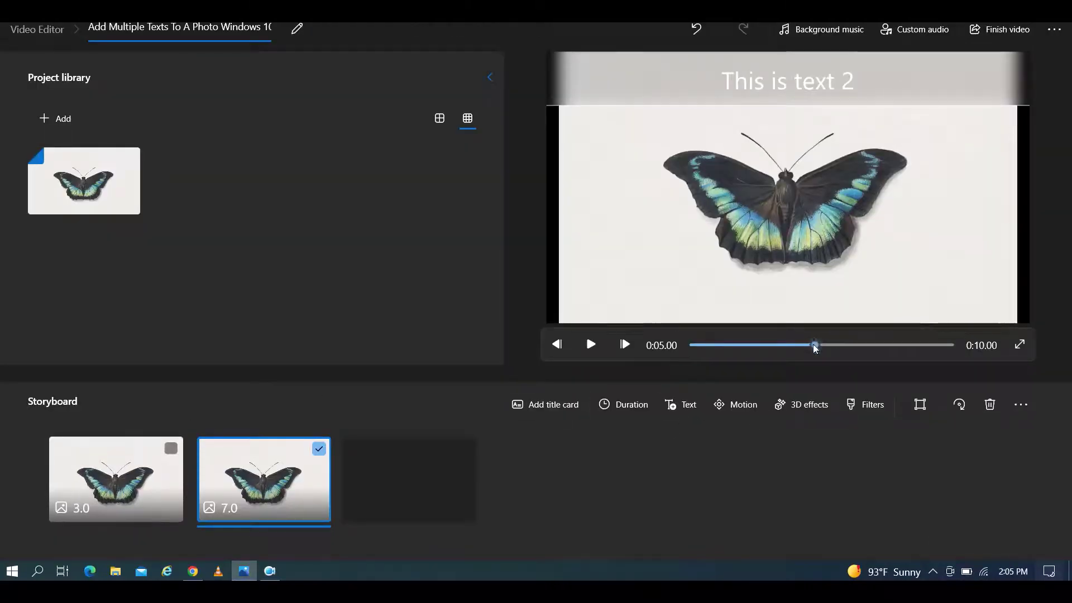
Replay the preview from the start, then add a third butterfly copy to the storyboard.
drag(813, 348, 692, 349)
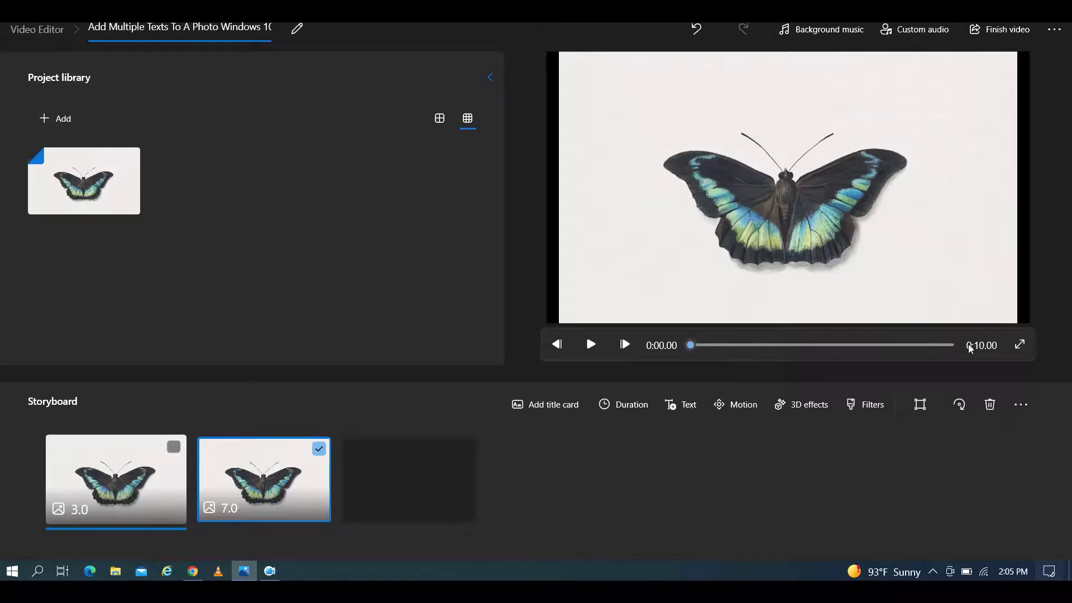
click(589, 346)
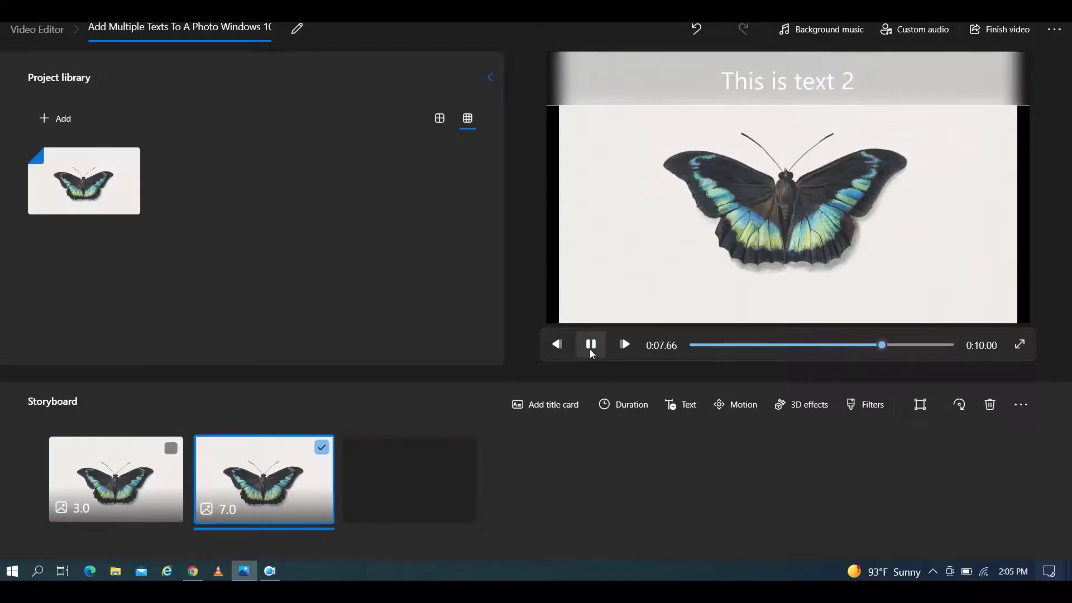
click(130, 159)
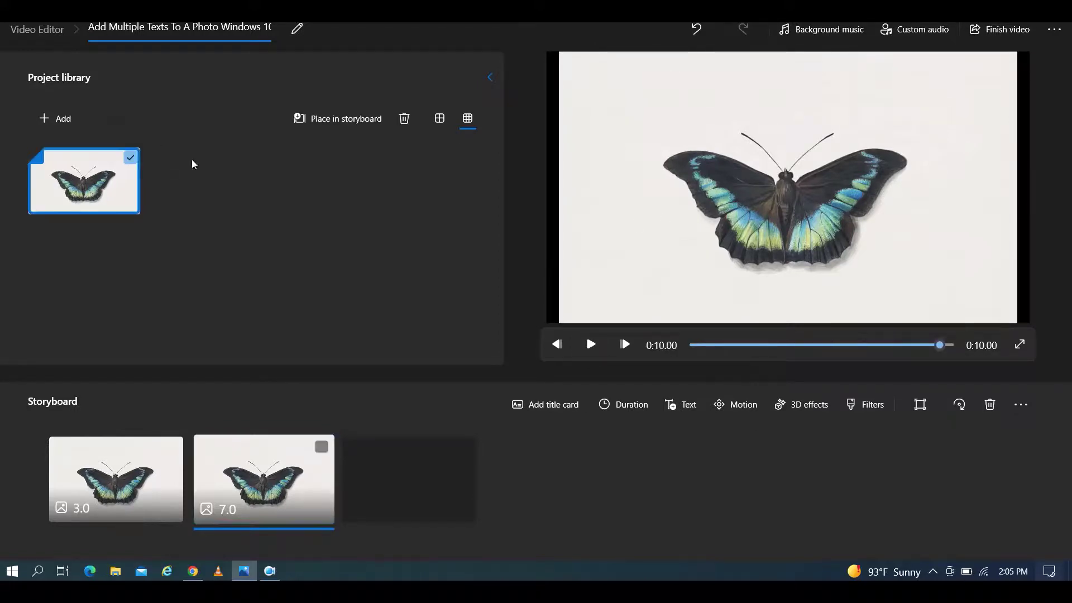
click(339, 118)
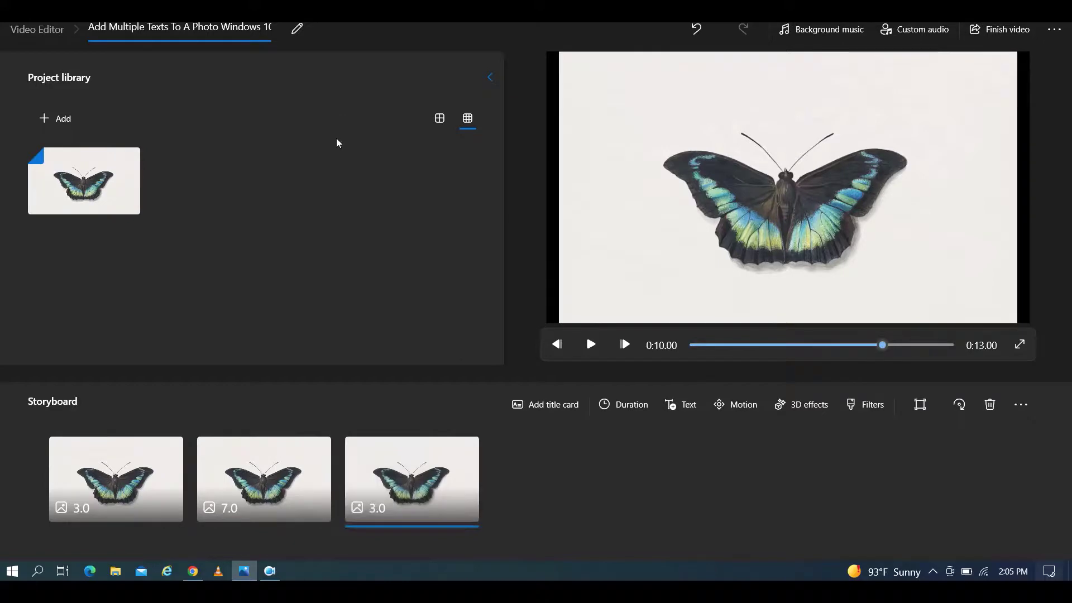
Caption the third clip 'text 3' and save the caption.
click(469, 448)
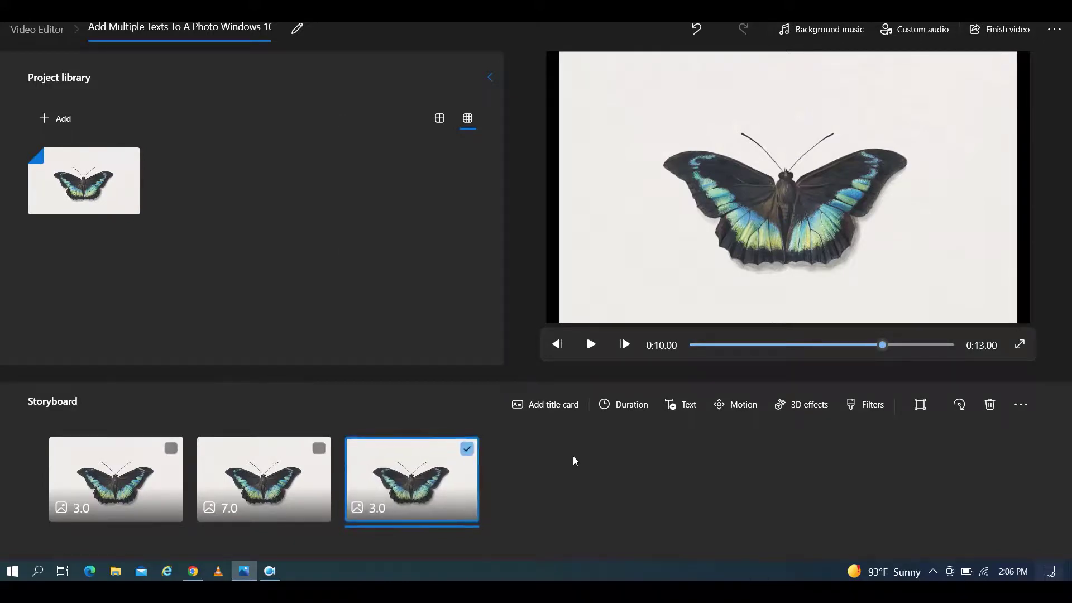
click(680, 415)
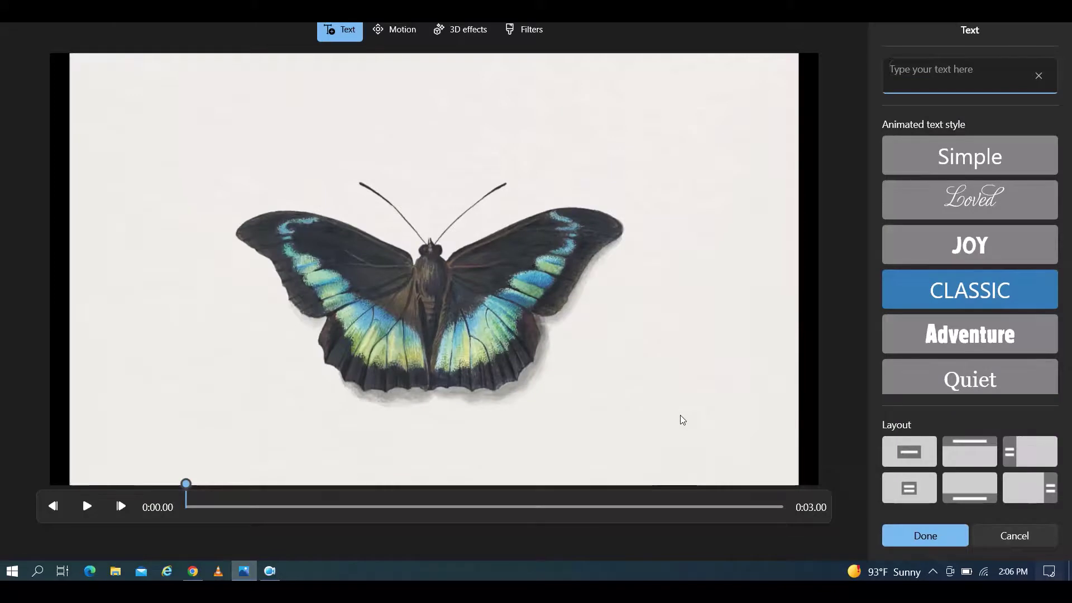
text(text 3)
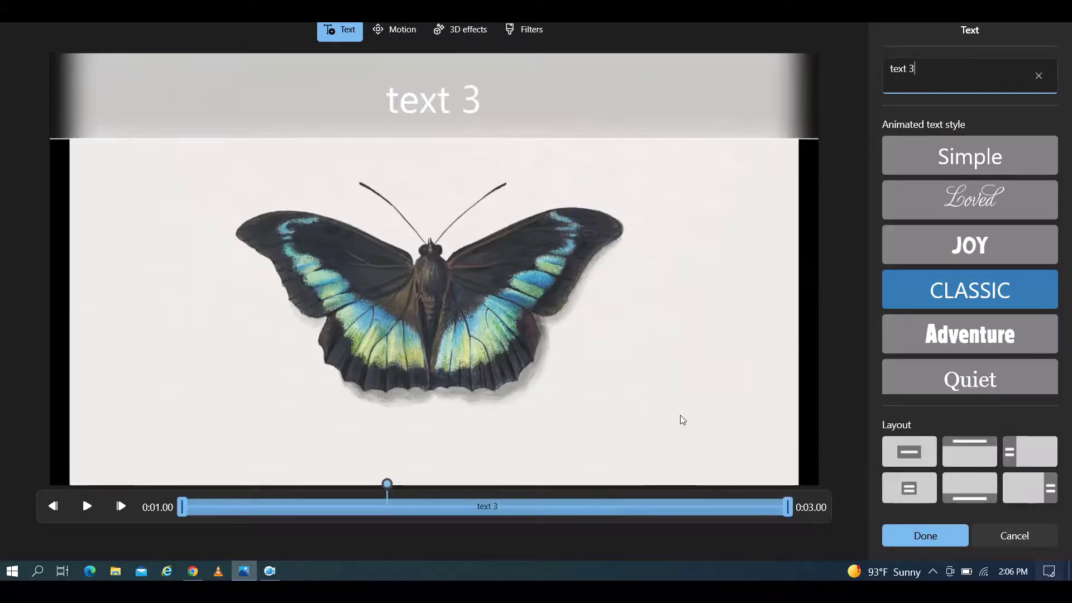
click(924, 539)
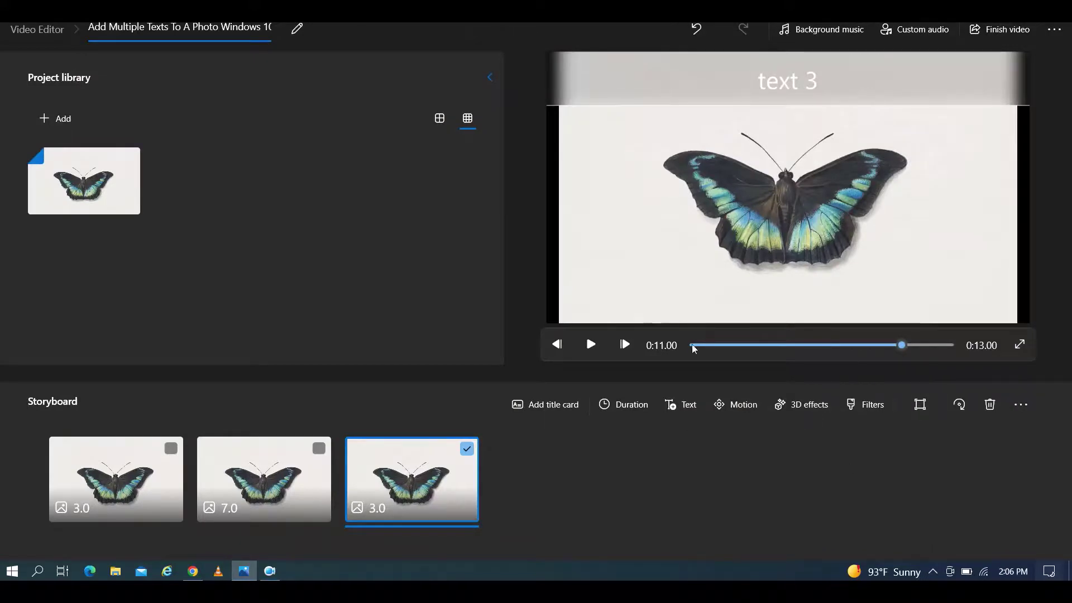
Rewind the preview to about 0:09 and play the project's ending.
drag(901, 344, 865, 342)
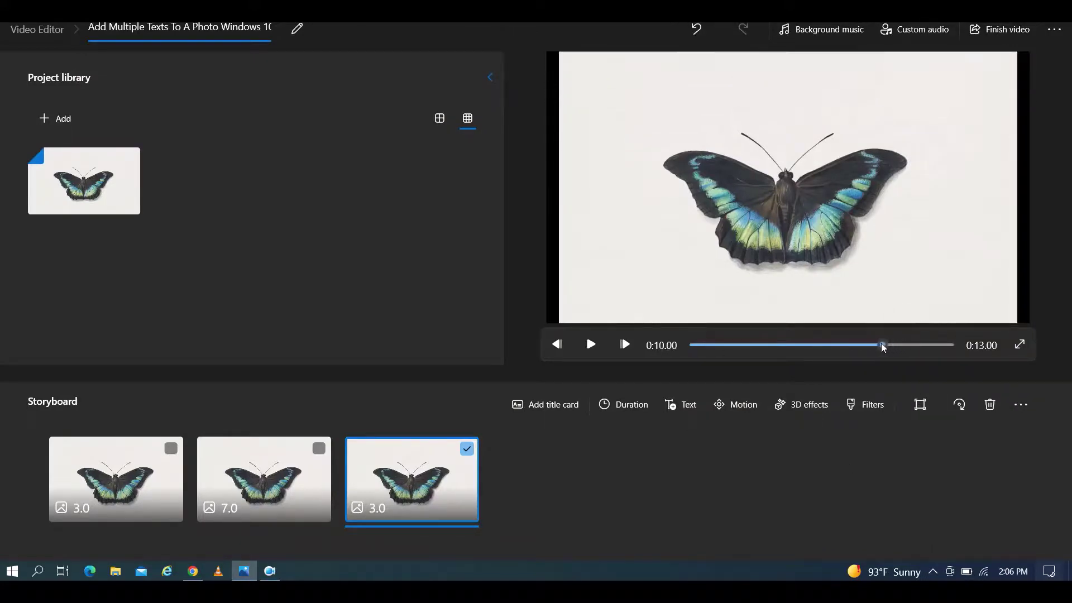
click(588, 343)
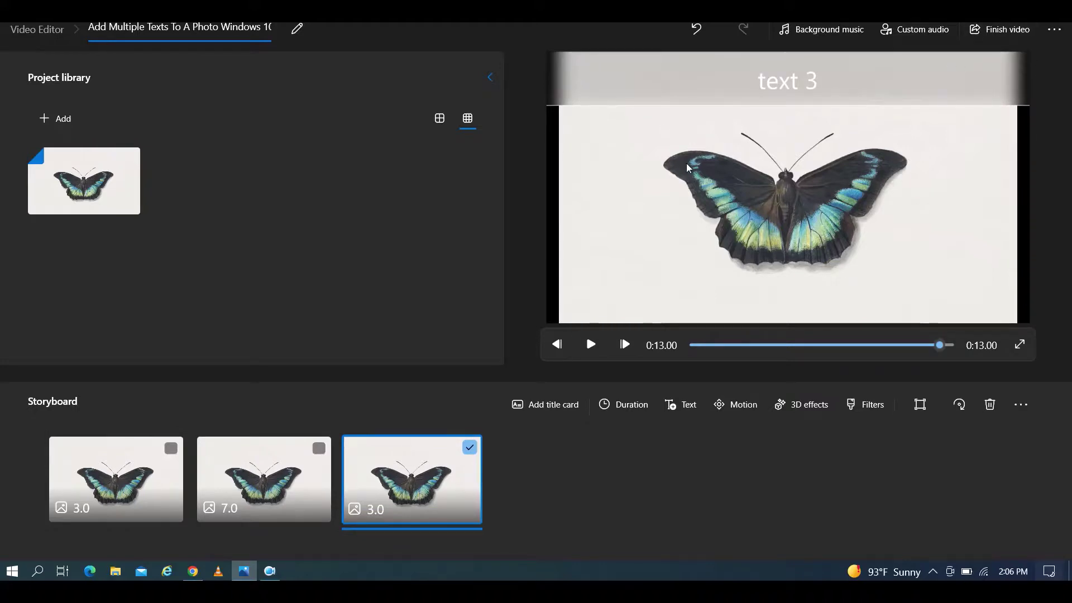
Review the export quality options, keep High 1080p, and cancel without exporting.
click(1007, 36)
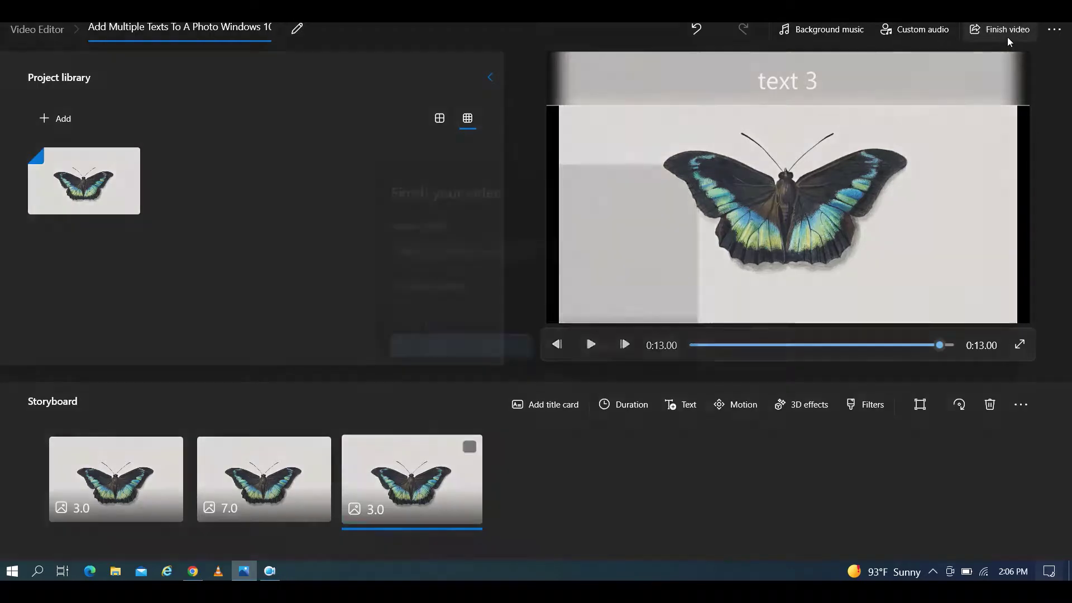
click(594, 250)
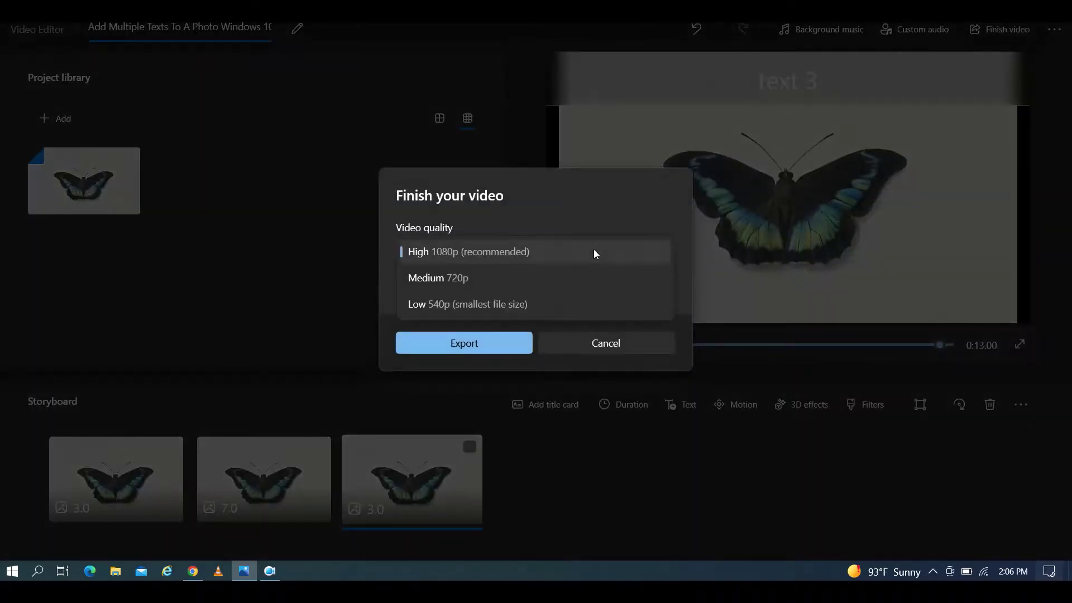
click(594, 251)
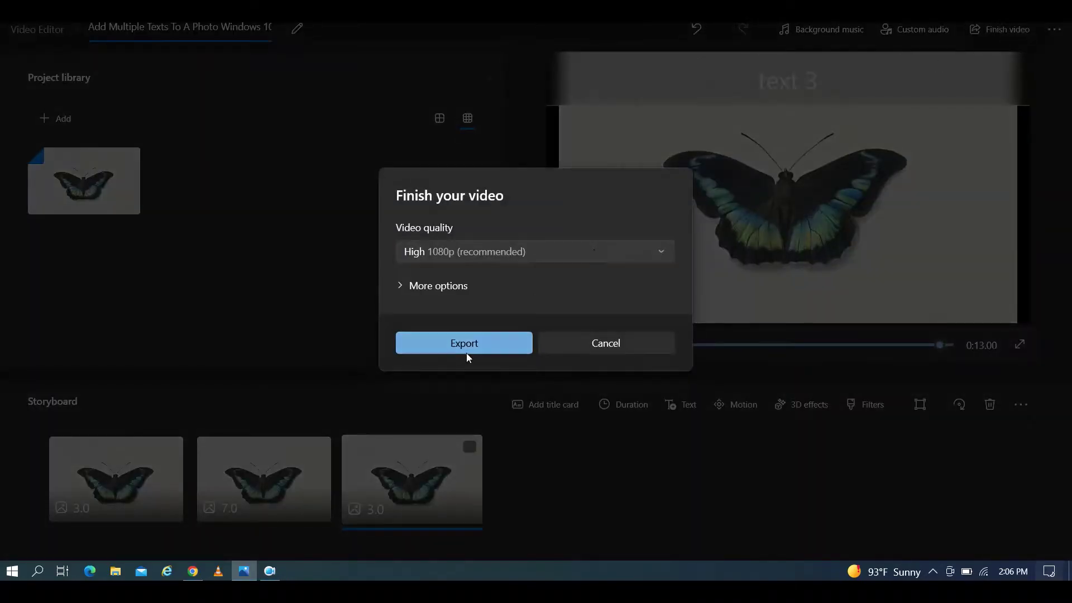
click(610, 345)
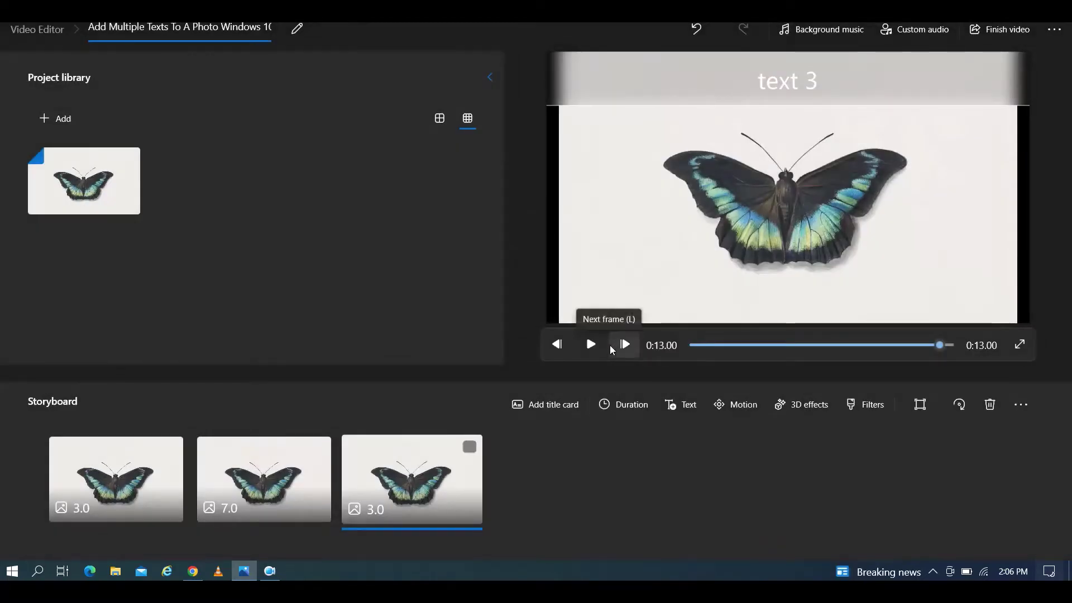